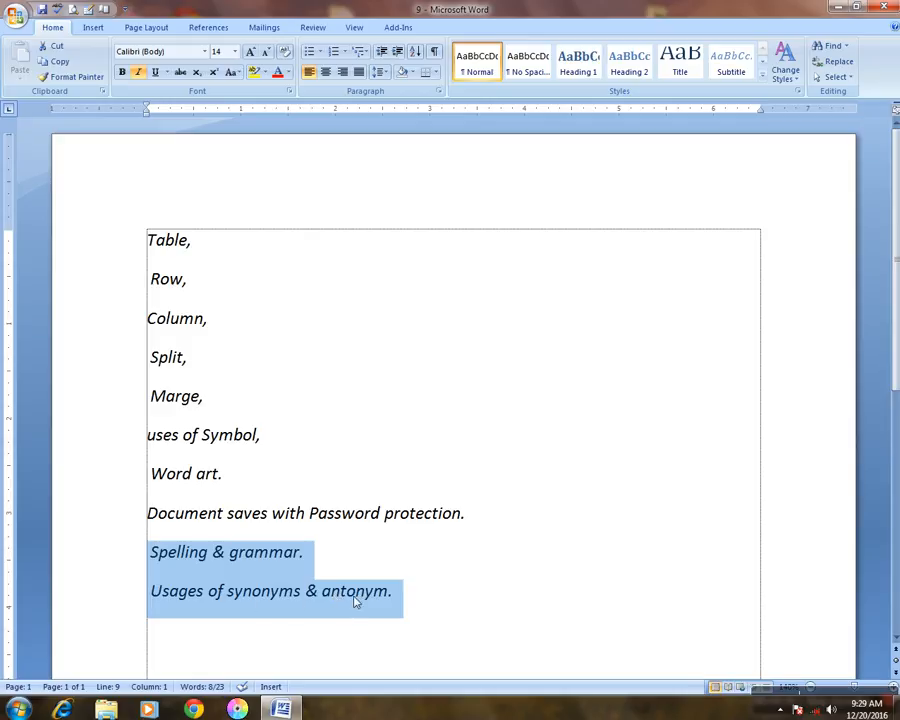
# - Close the current Word document and open the Word document 9 from the folder 9
pyautogui.click(886, 8)
pyautogui.doubleClick(345, 28)
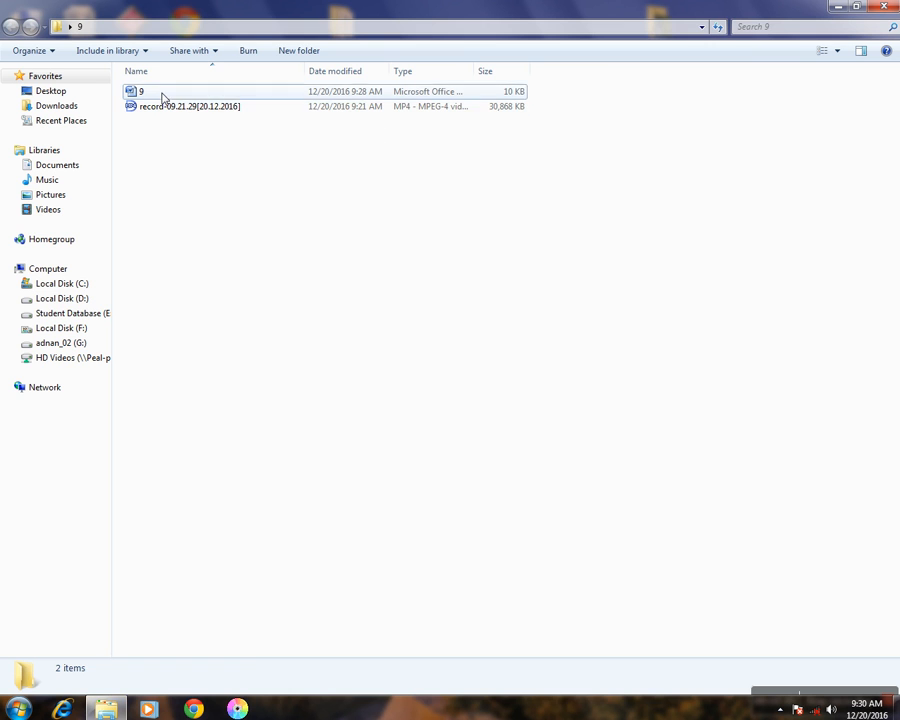
pyautogui.rightClick(163, 92)
pyautogui.click(190, 103)
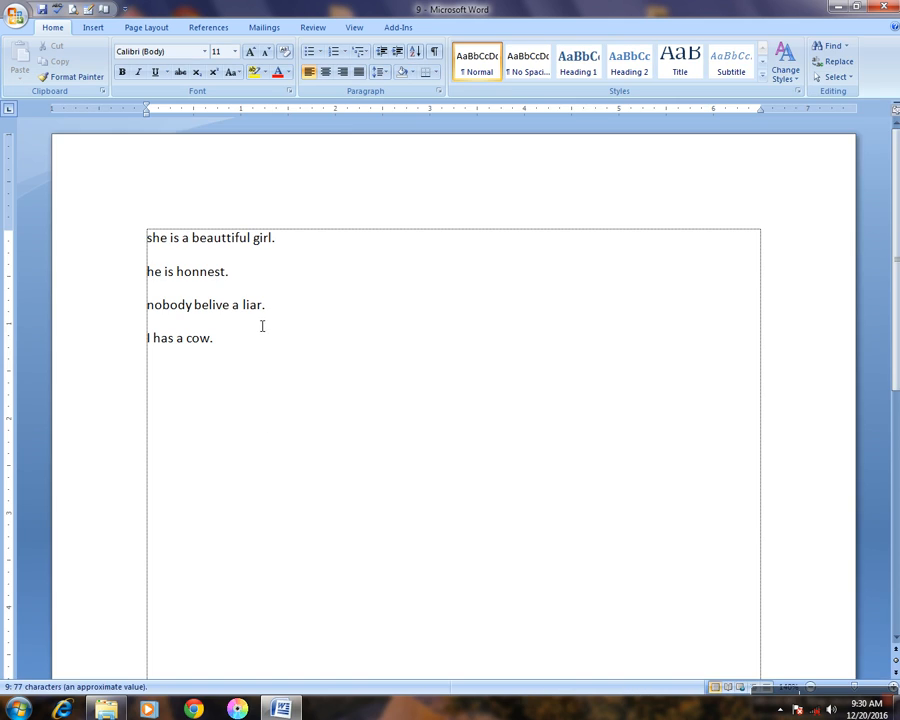
# - Add a new empty line below the sentence "I has a cow."
pyautogui.click(256, 339)
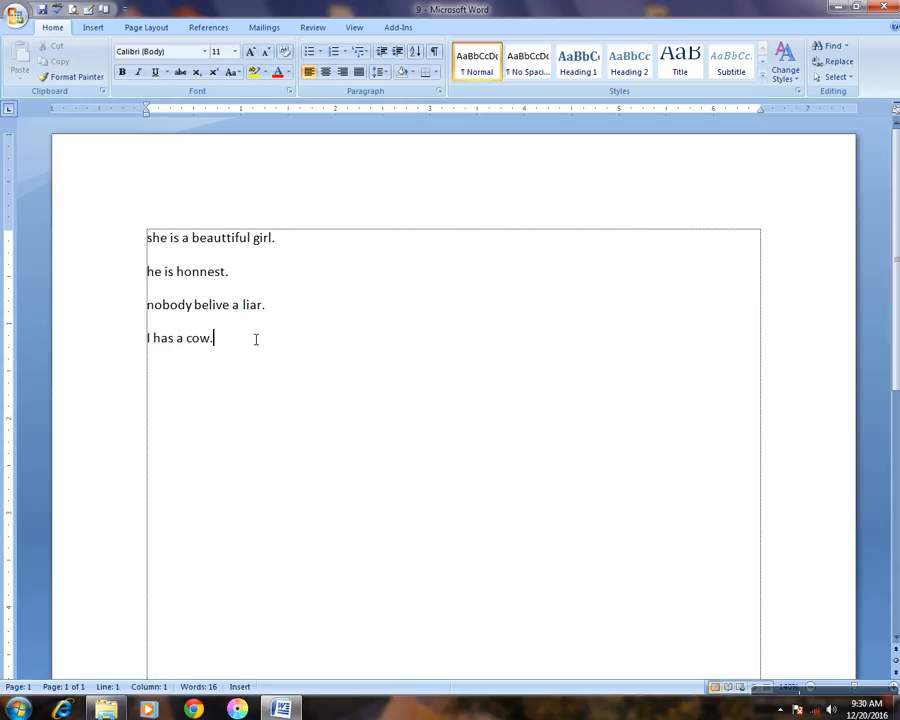
pyautogui.press('Return')
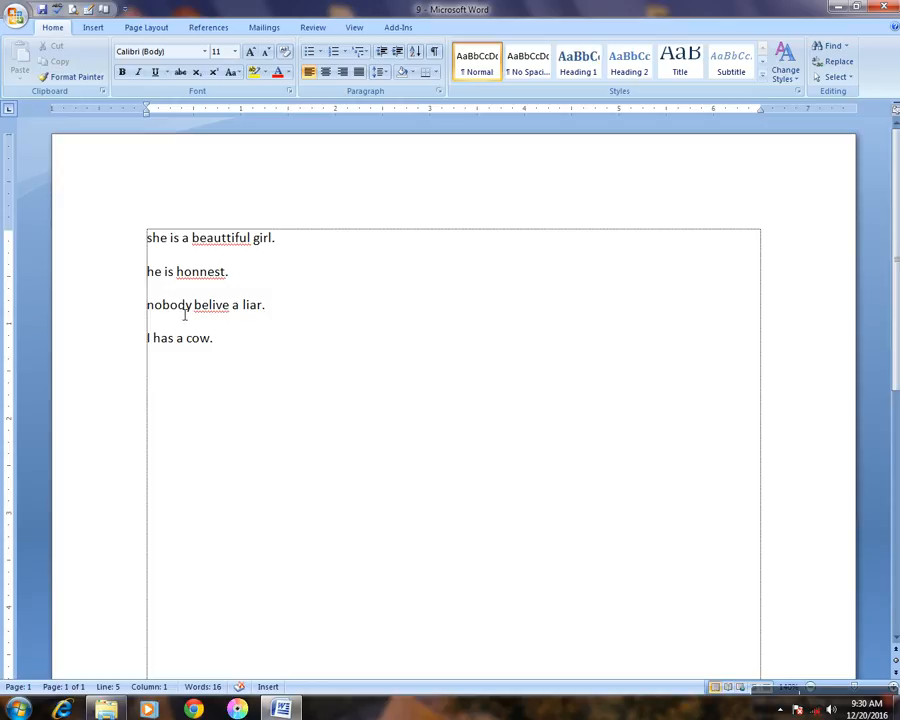
pyautogui.click(240, 349)
pyautogui.press('Down')
# - Correct the three flagged misspellings with the suggested words "beautiful", "honest" and "believe"
pyautogui.rightClick(221, 245)
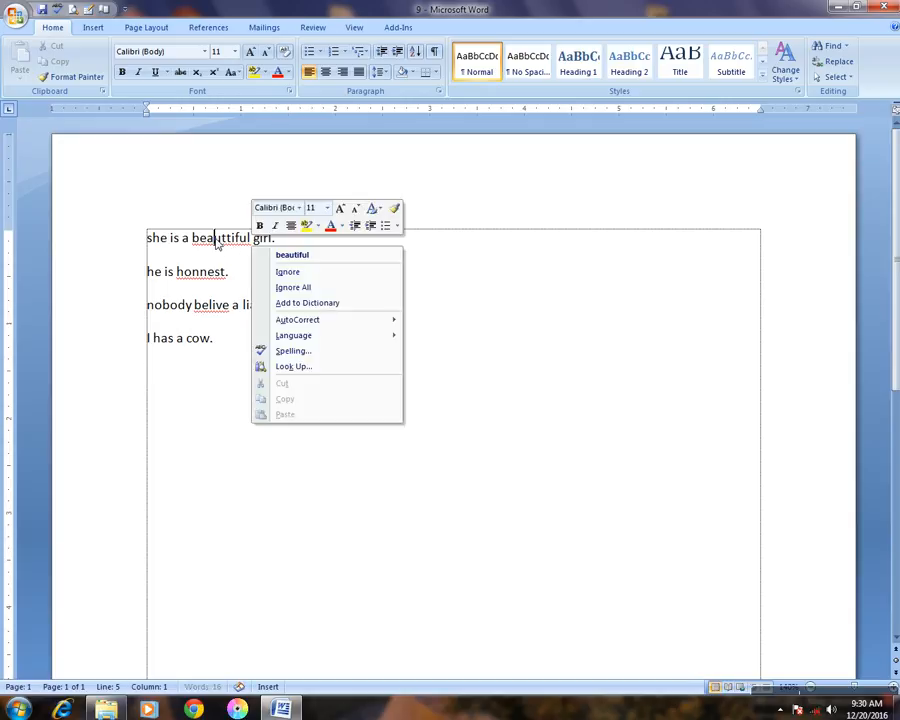
pyautogui.click(316, 258)
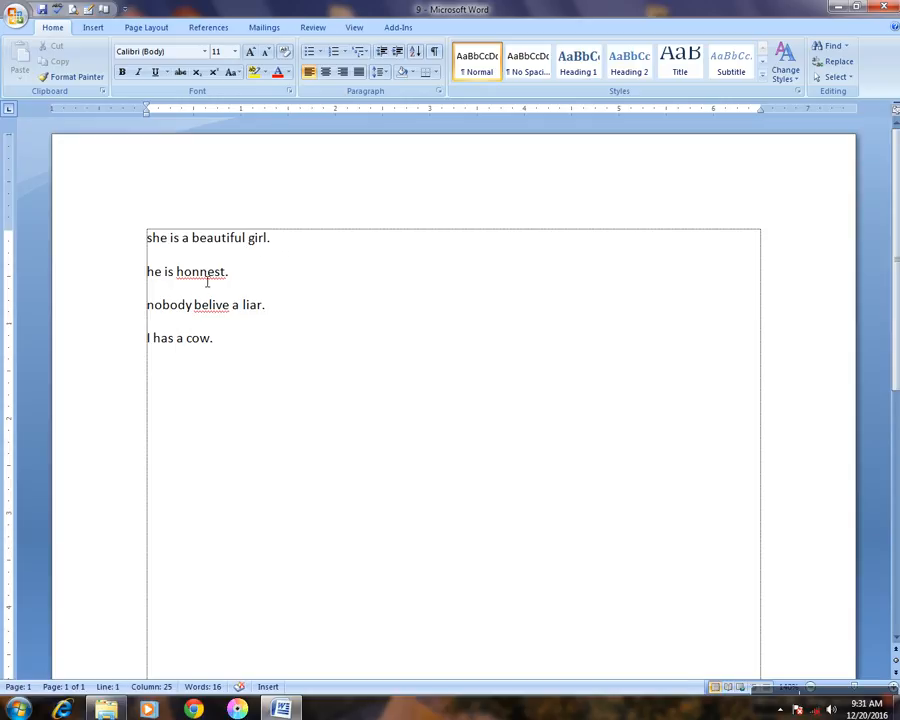
pyautogui.rightClick(200, 271)
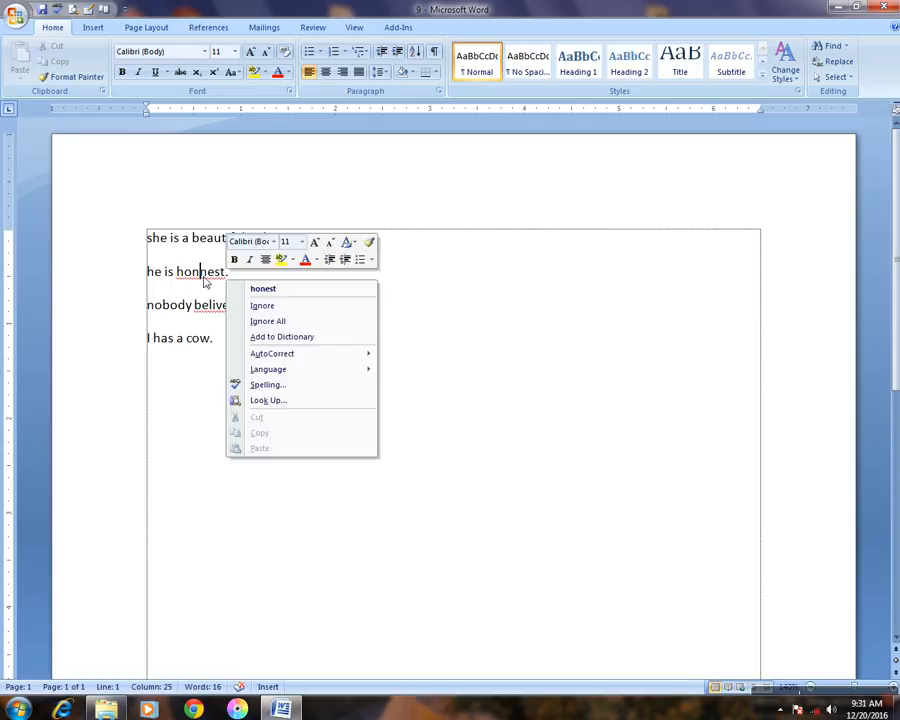
pyautogui.click(274, 292)
pyautogui.click(287, 305)
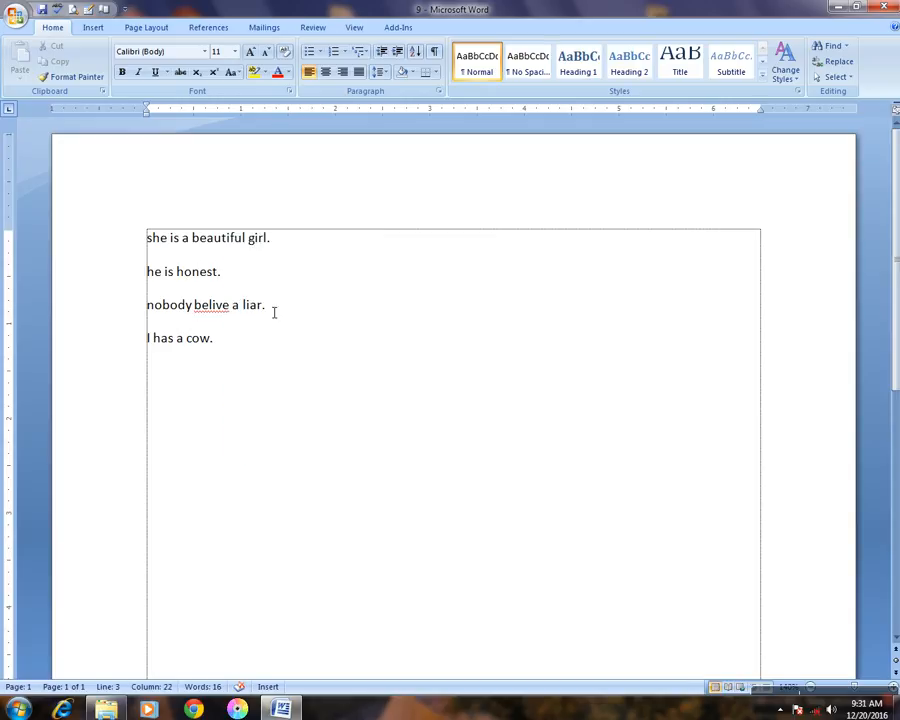
pyautogui.rightClick(217, 310)
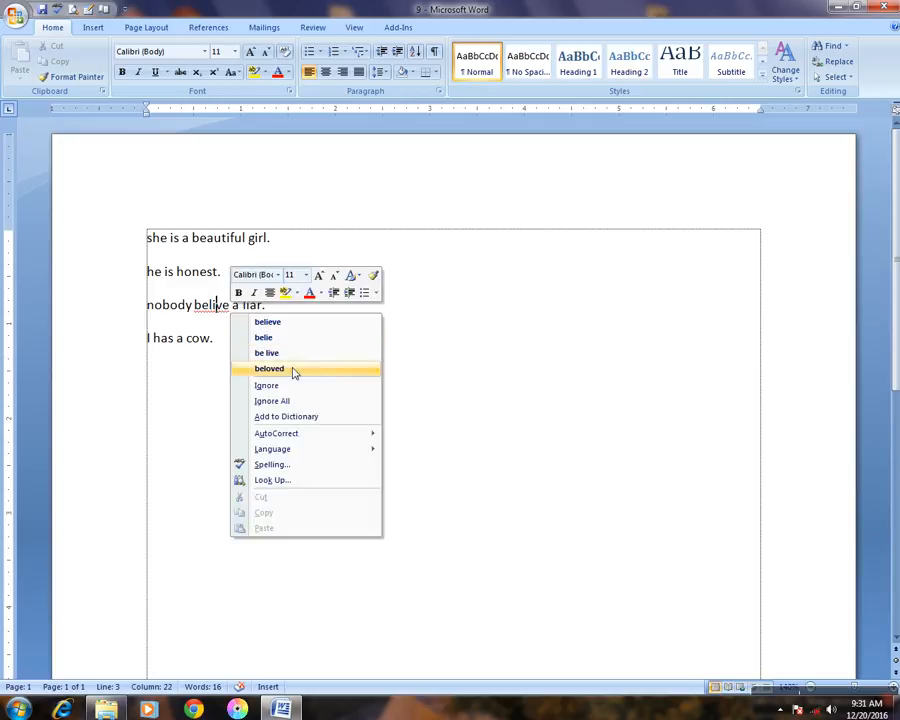
pyautogui.click(278, 325)
pyautogui.click(286, 310)
# - Insert two more line breaks after the cow sentence
pyautogui.click(254, 343)
pyautogui.press('Return')
pyautogui.press('Return')
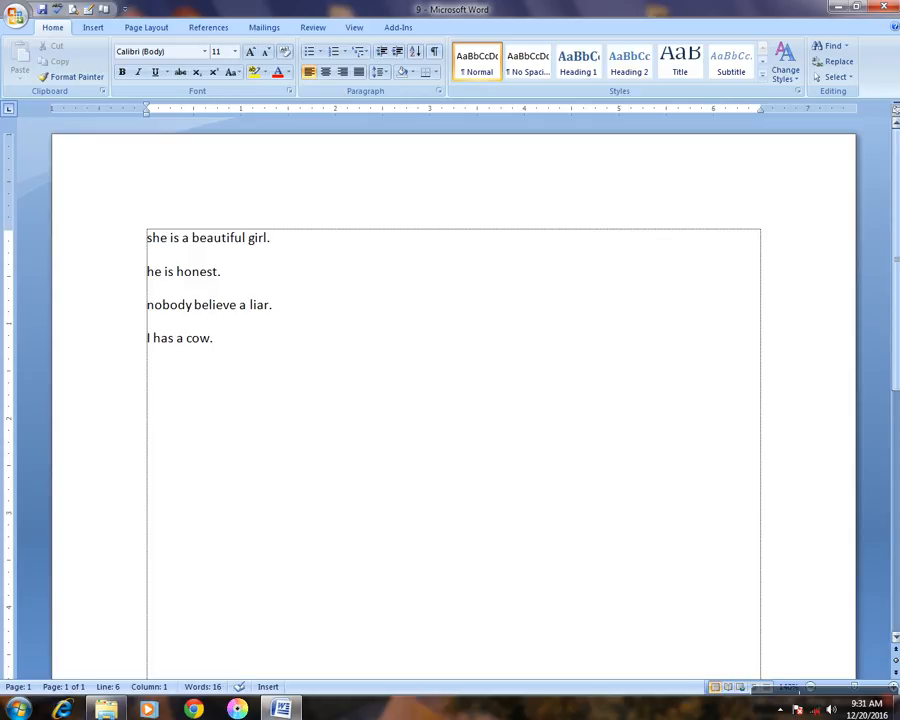
# - Run the spelling and grammar check and accept the capitalization corrections "She", "He" and "Nobody"
pyautogui.press('F7')
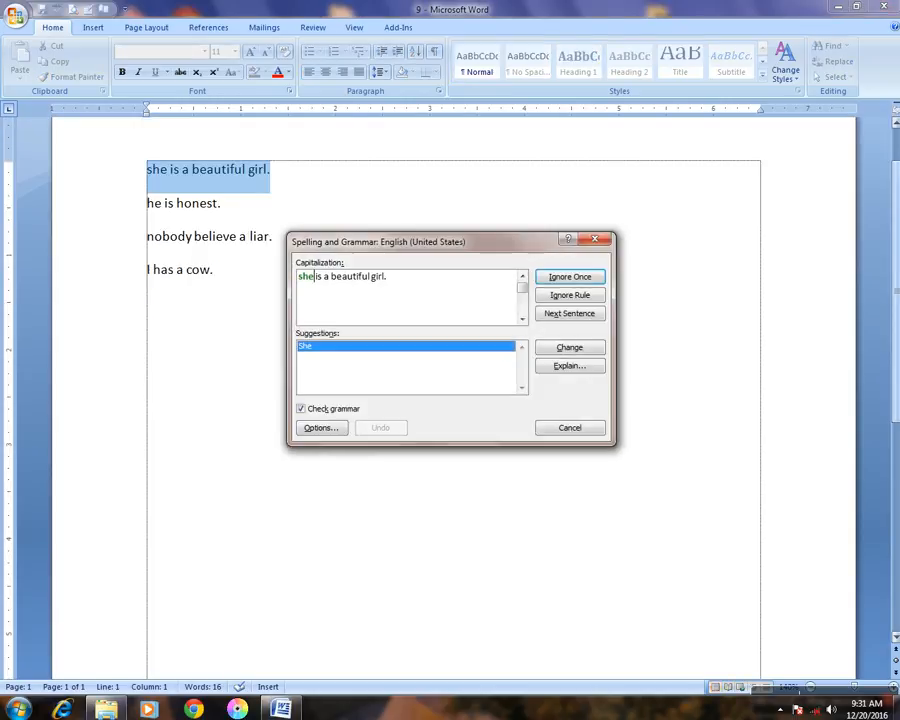
pyautogui.moveTo(405, 248); pyautogui.dragTo(478, 234)
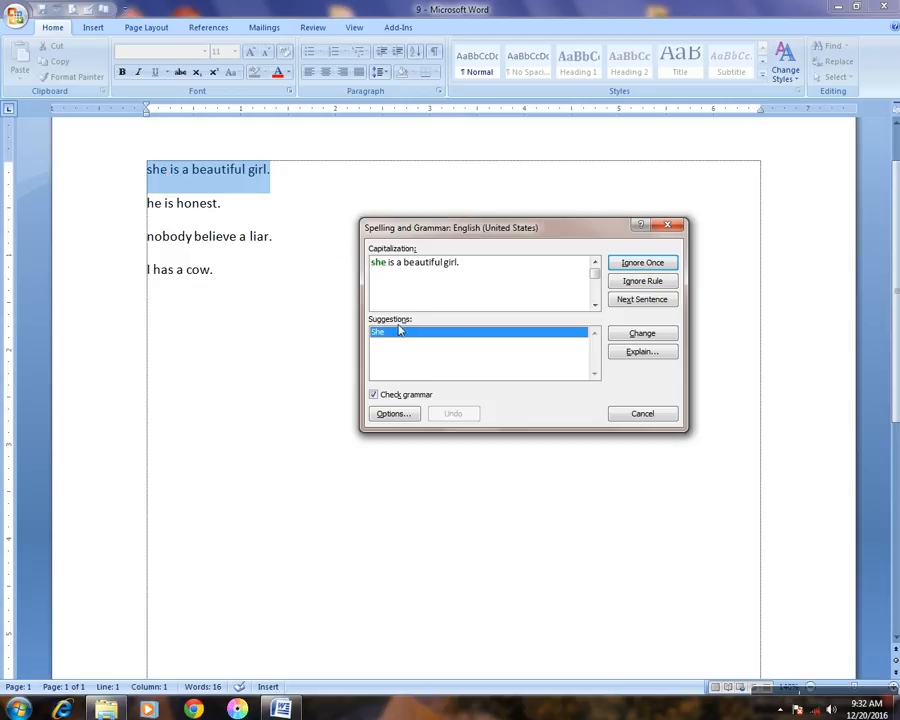
pyautogui.click(652, 336)
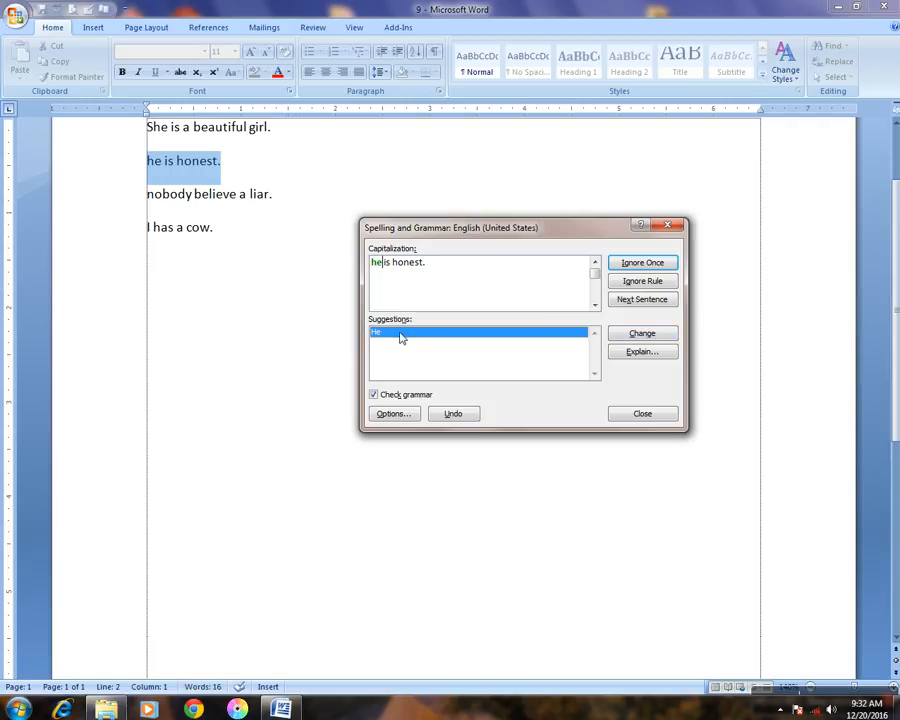
pyautogui.click(645, 336)
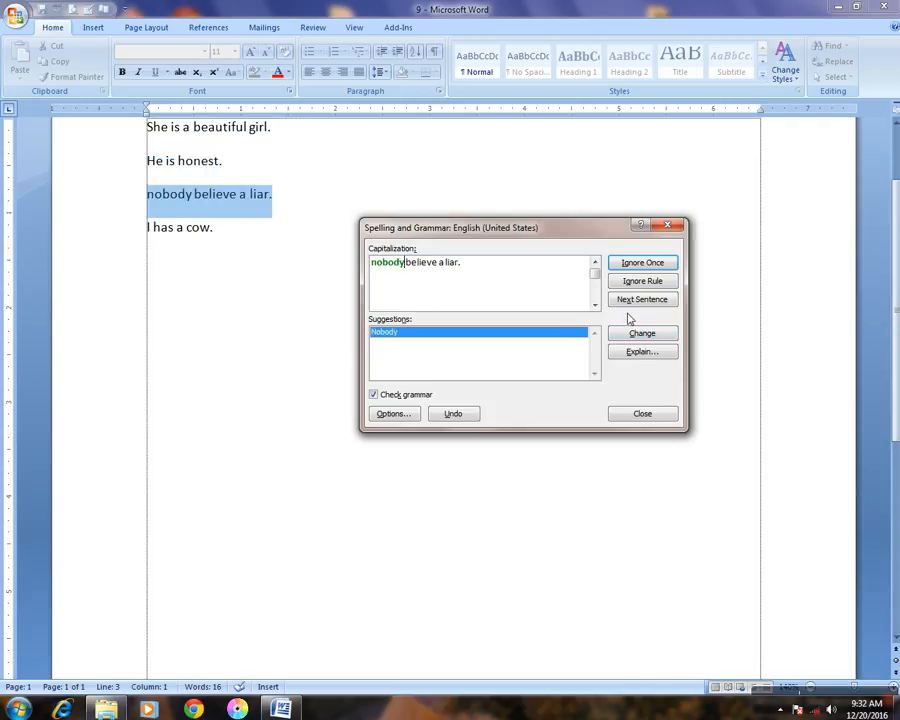
pyautogui.click(649, 338)
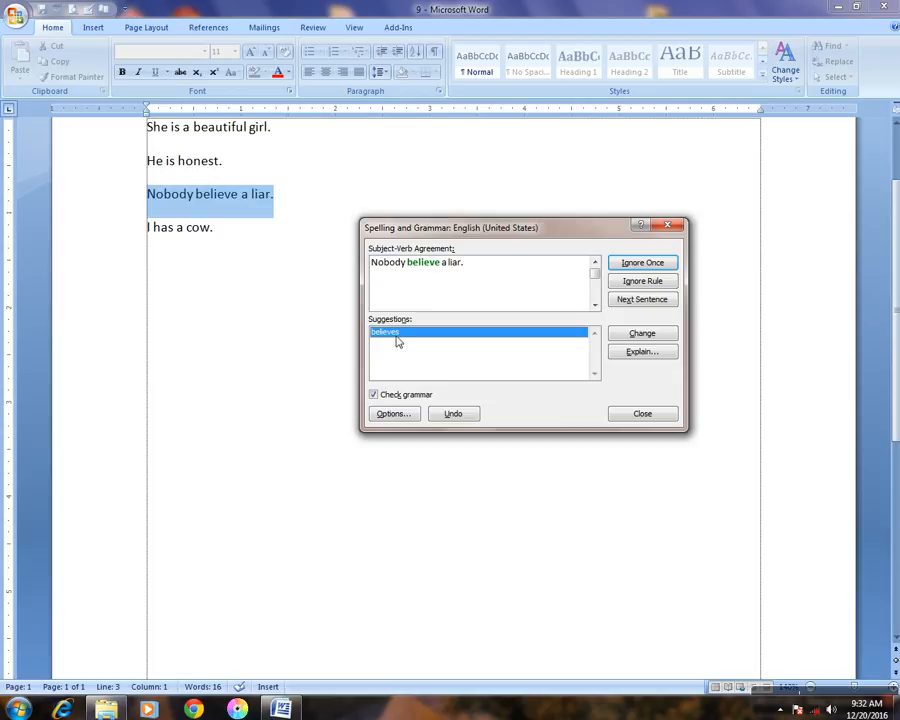
# - Accept the subject-verb agreement corrections "believes" and "have", and finish the grammar check
pyautogui.click(634, 338)
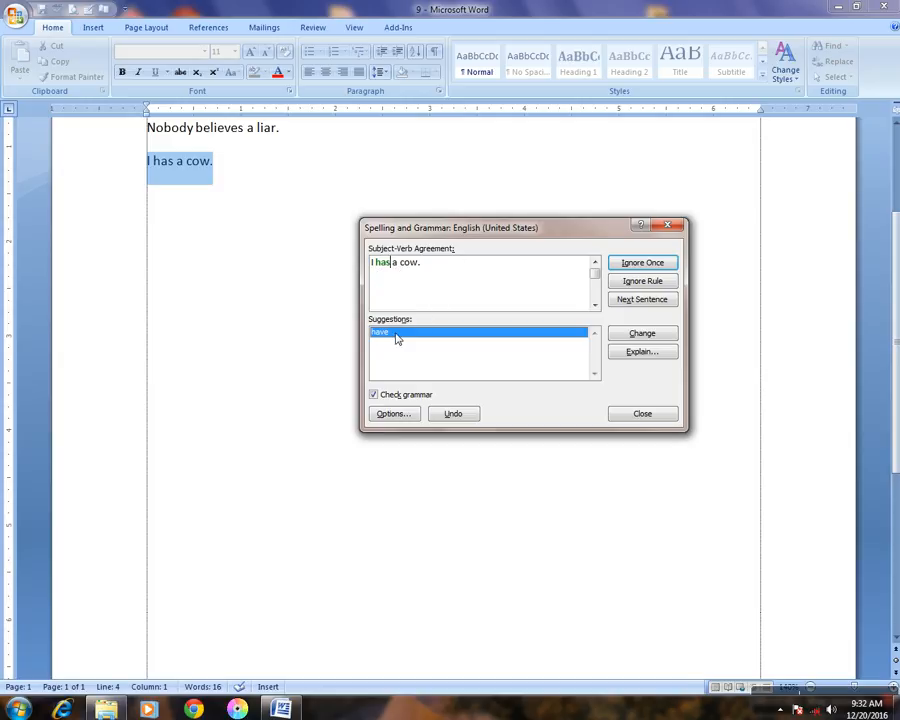
pyautogui.click(639, 337)
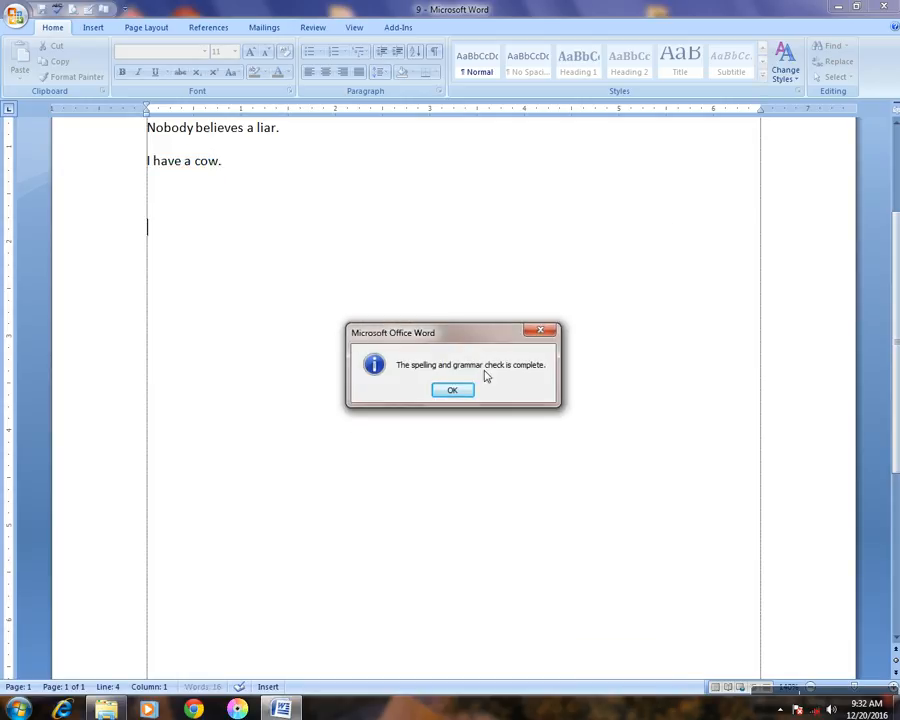
pyautogui.click(461, 392)
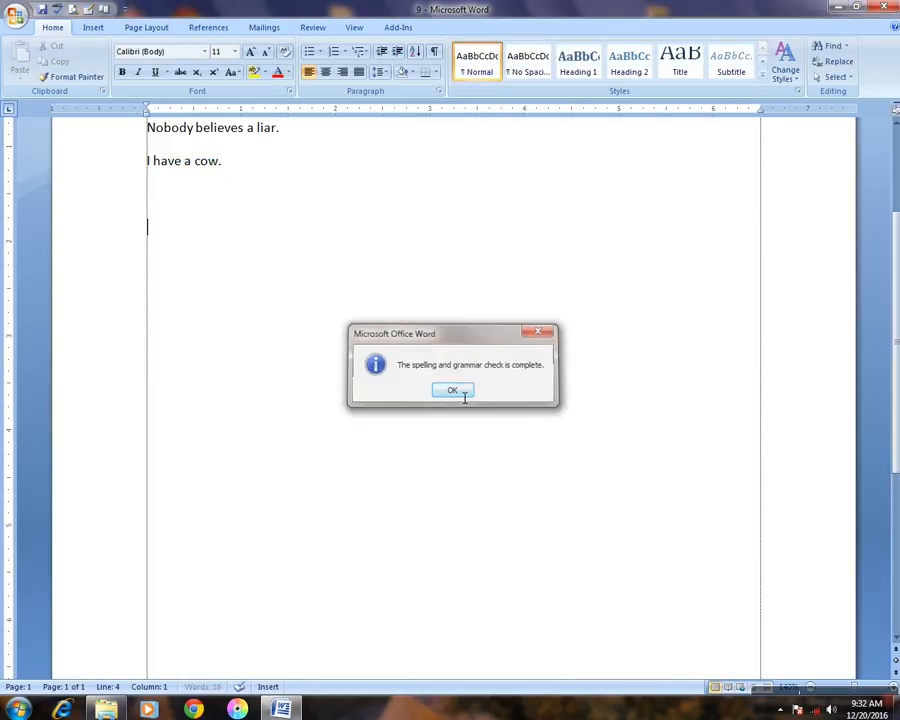
# - Write a lowercase sentence starting "my name is" with the person's first name below the existing sentences, followed by two line breaks
pyautogui.scroll(3, 393, 397)
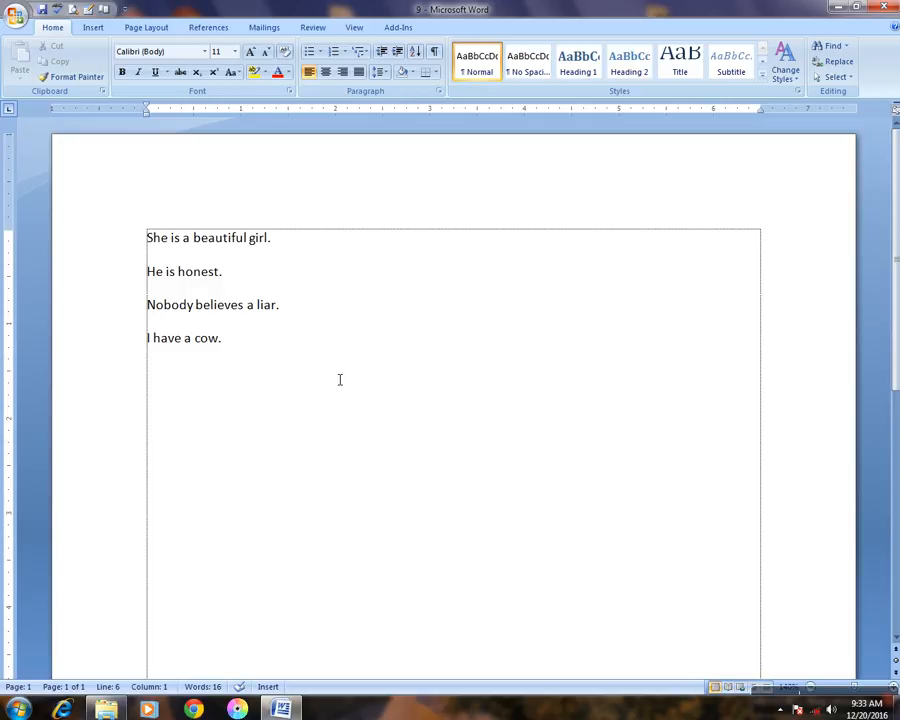
pyautogui.write('my name is adnan')
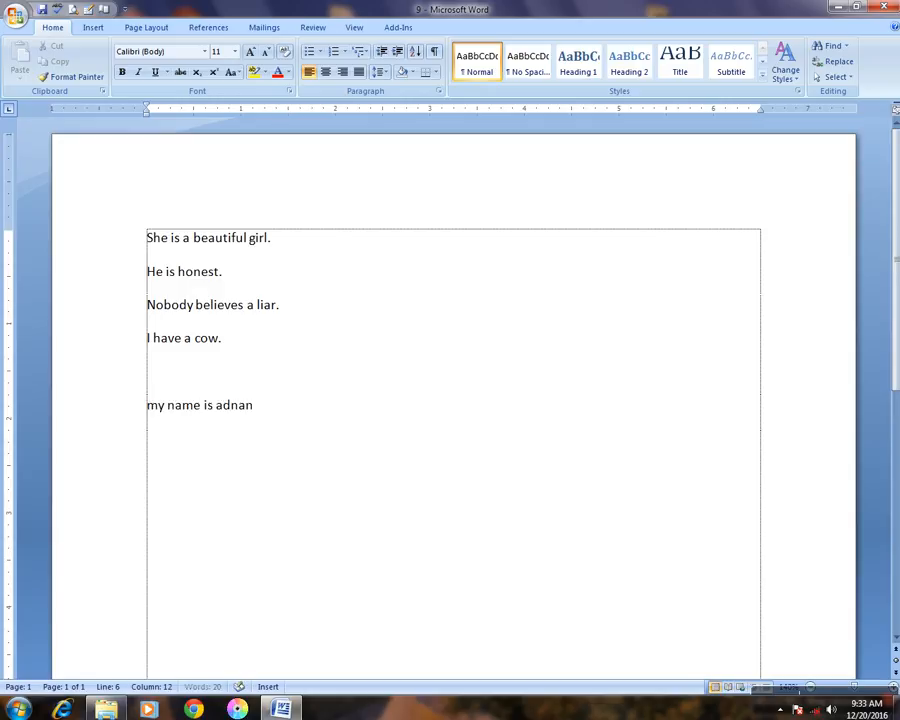
pyautogui.write('.')
pyautogui.press('Return')
pyautogui.press('Return')
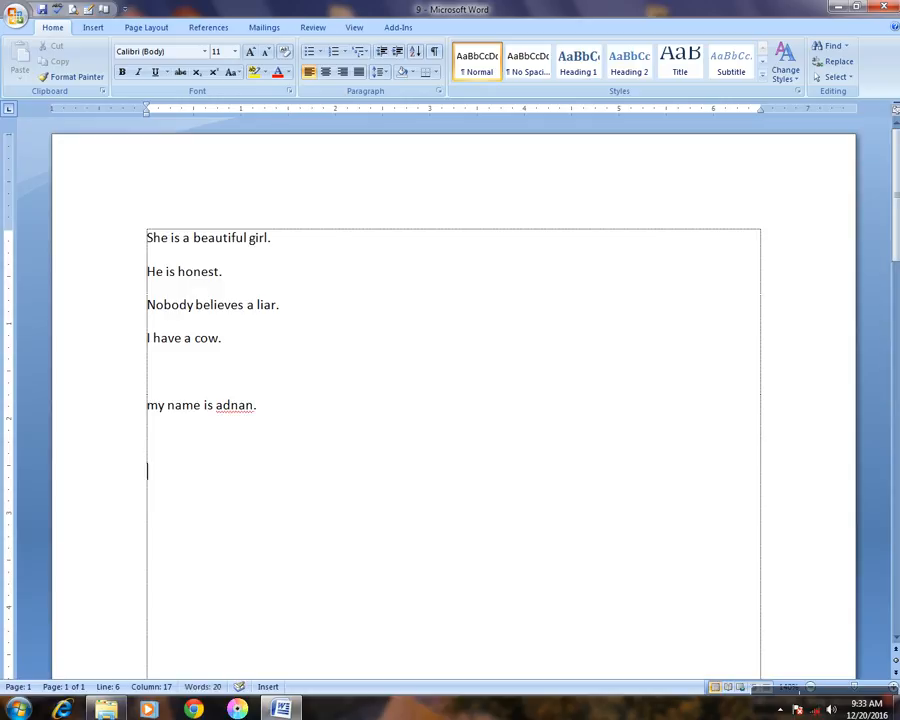
# - Add the flagged first name in the new sentence to the dictionary
pyautogui.rightClick(231, 410)
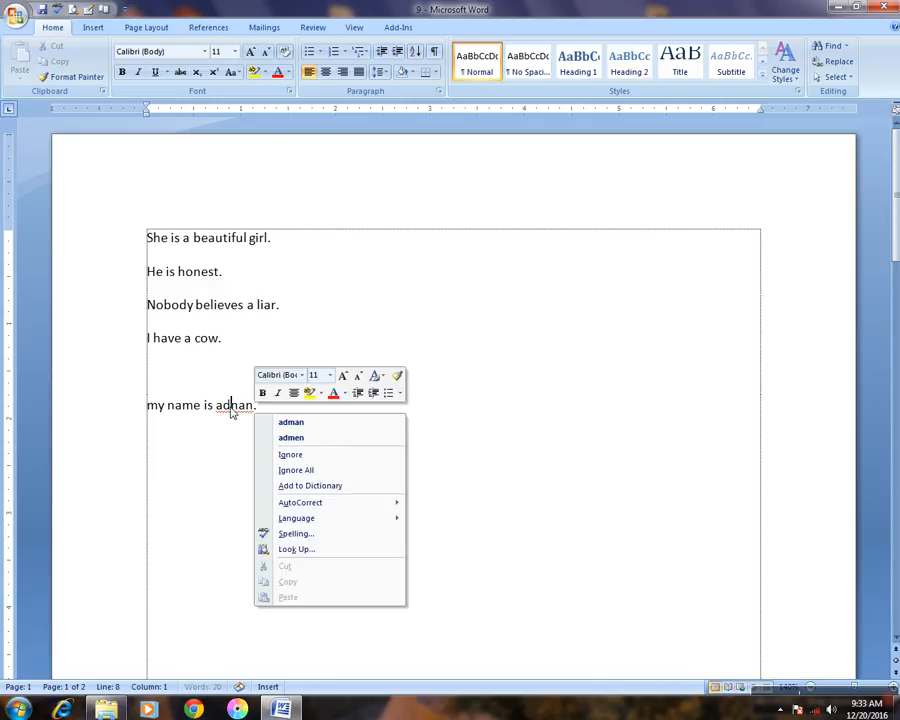
pyautogui.click(300, 486)
pyautogui.press('Return')
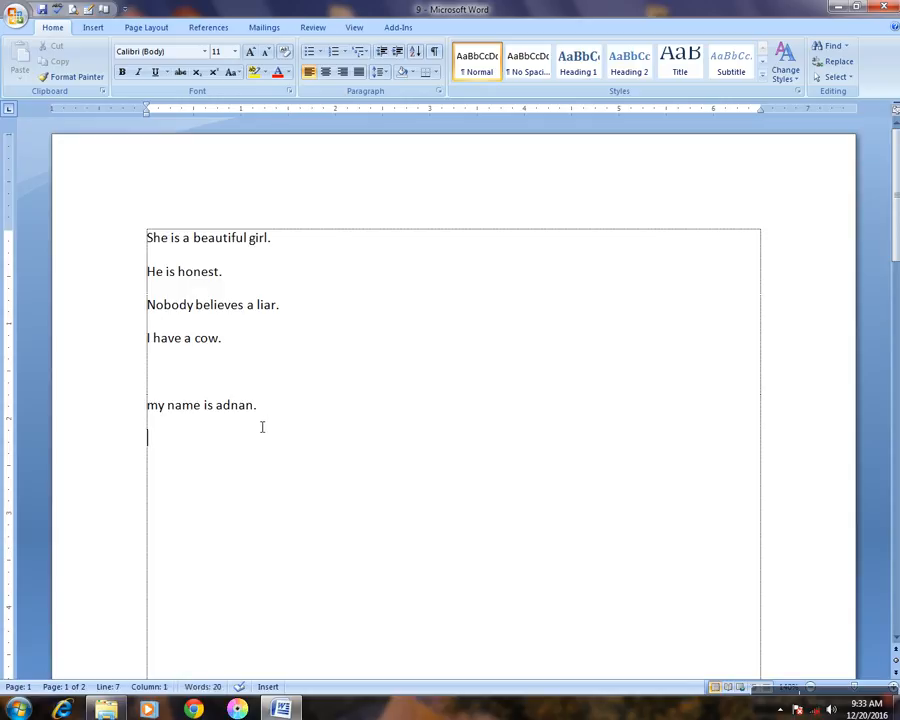
# - Replace "beautiful" in the first sentence with the synonym "attractive" and add an empty line below that sentence
pyautogui.click(211, 239)
pyautogui.rightClick(210, 238)
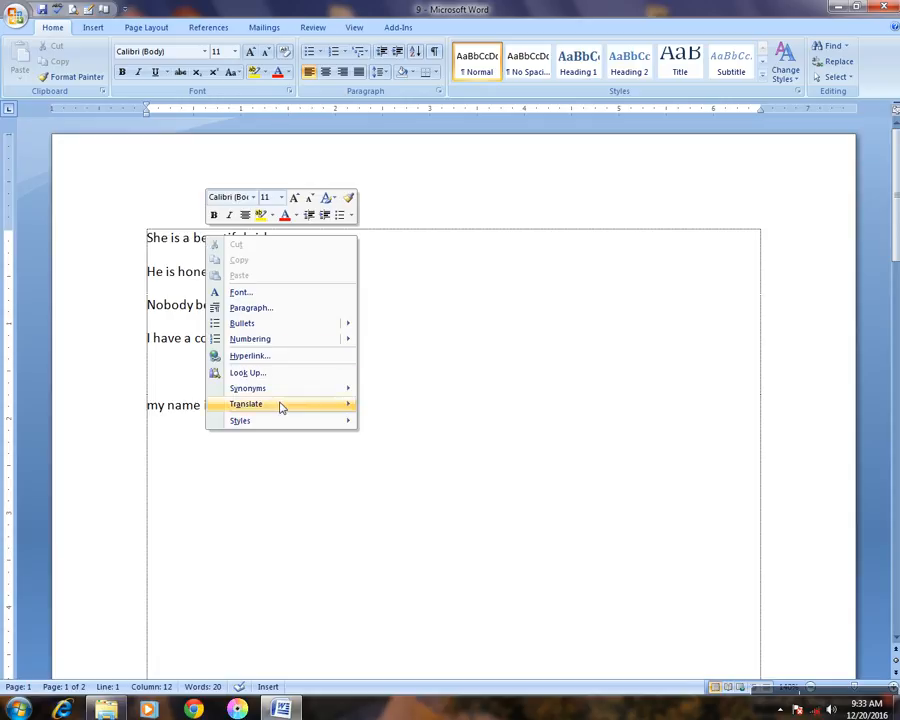
pyautogui.moveTo(231, 391)
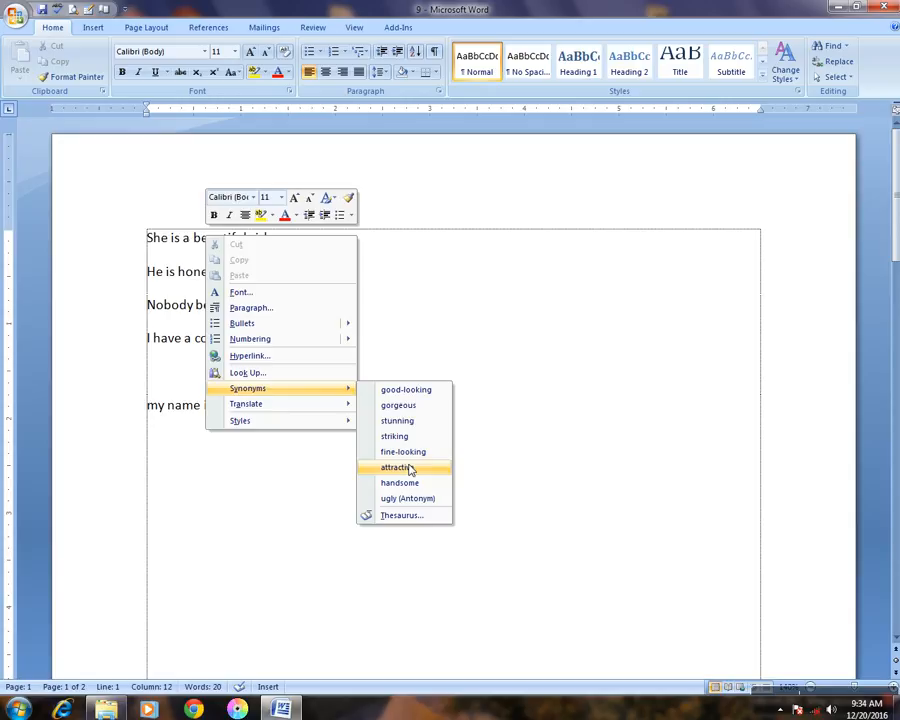
pyautogui.click(411, 333)
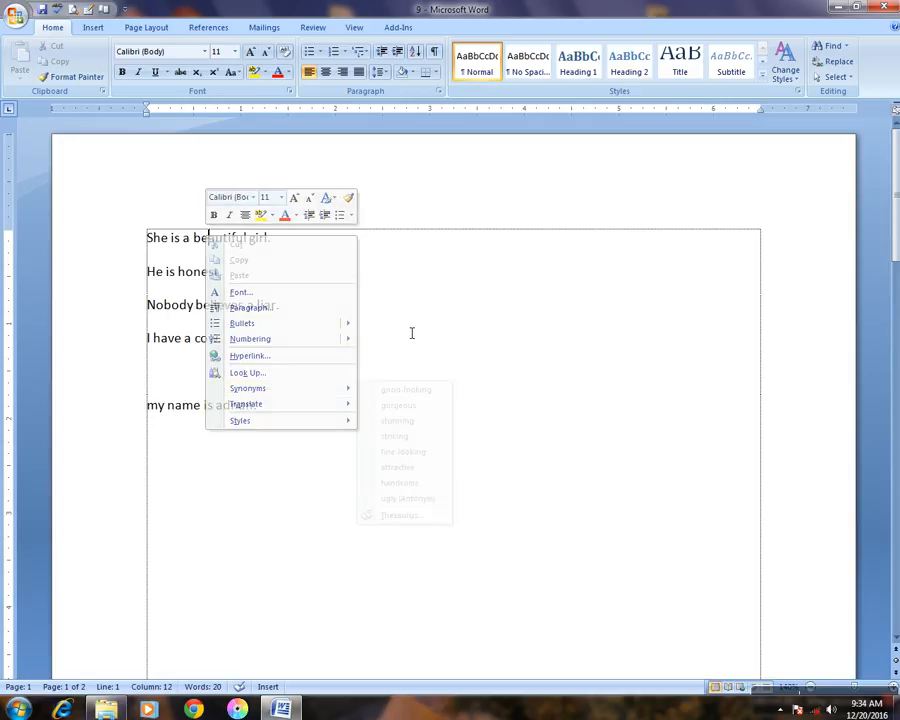
pyautogui.rightClick(235, 240)
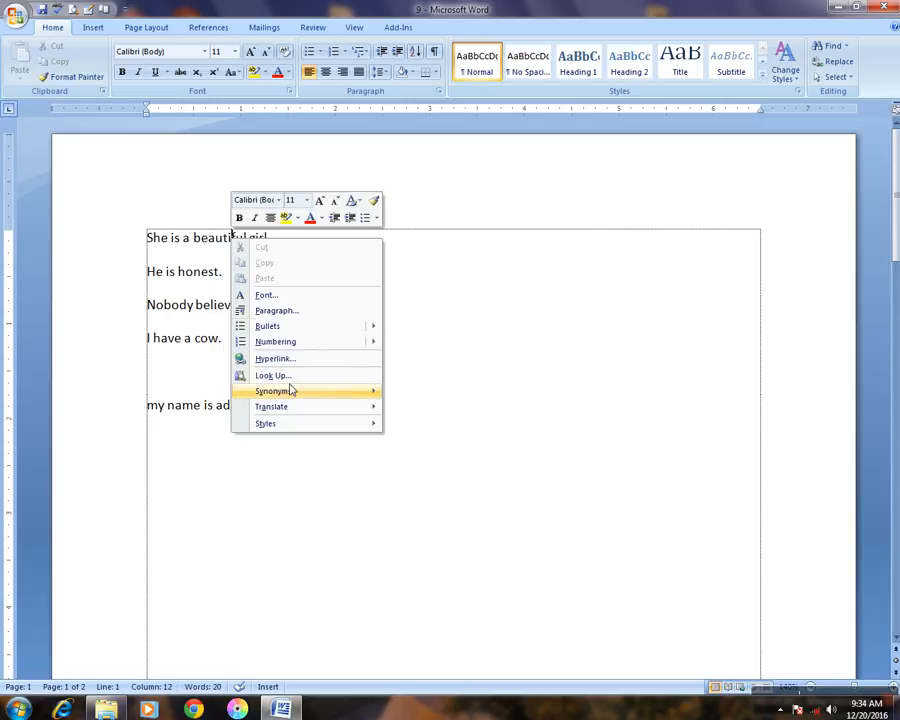
pyautogui.moveTo(293, 393)
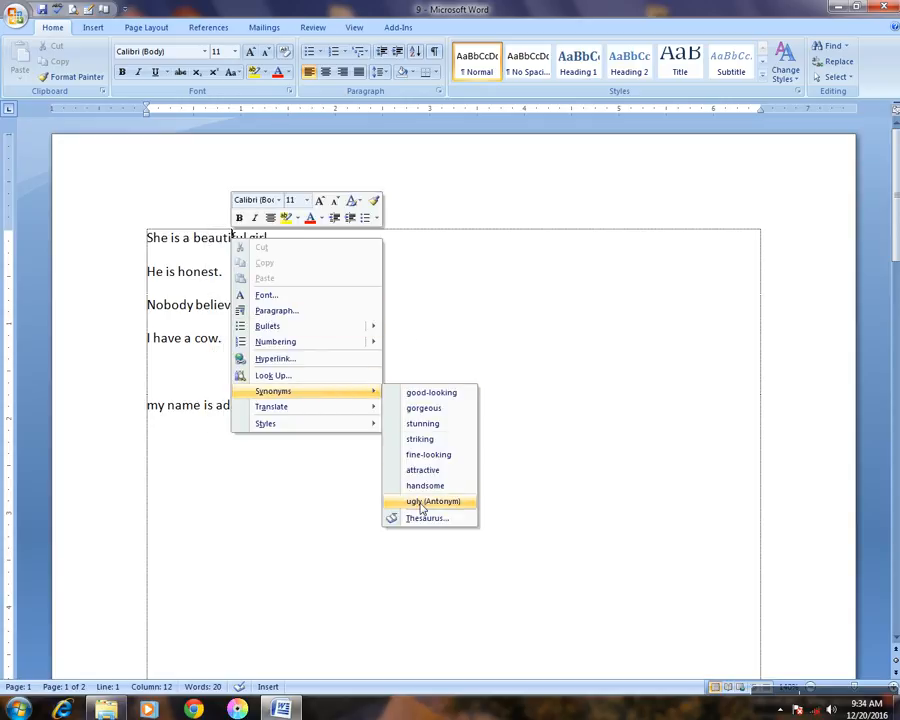
pyautogui.click(437, 471)
pyautogui.click(367, 338)
pyautogui.click(307, 252)
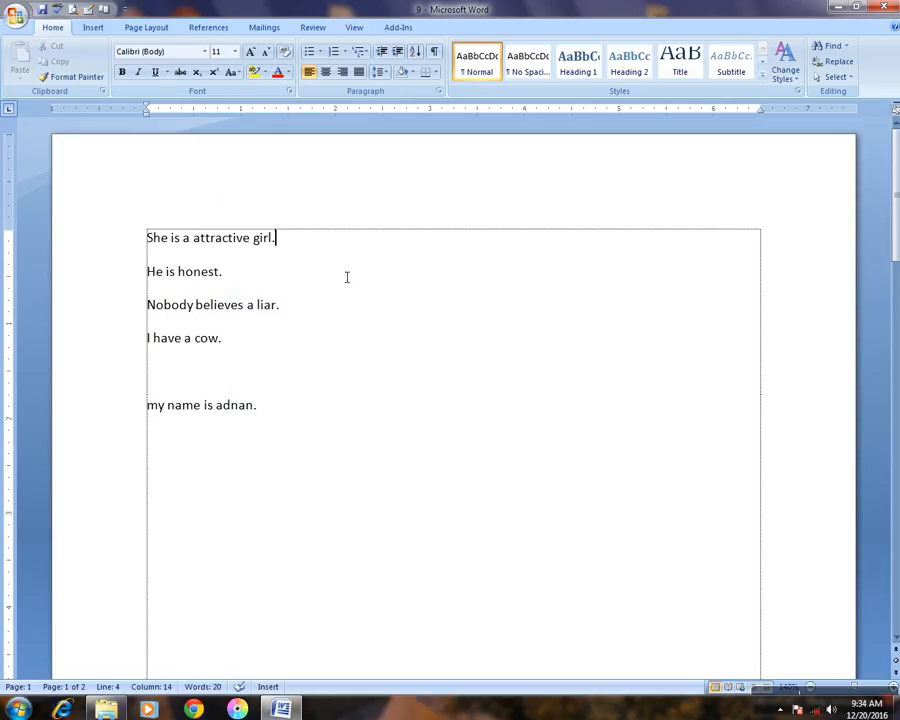
pyautogui.press('Return')
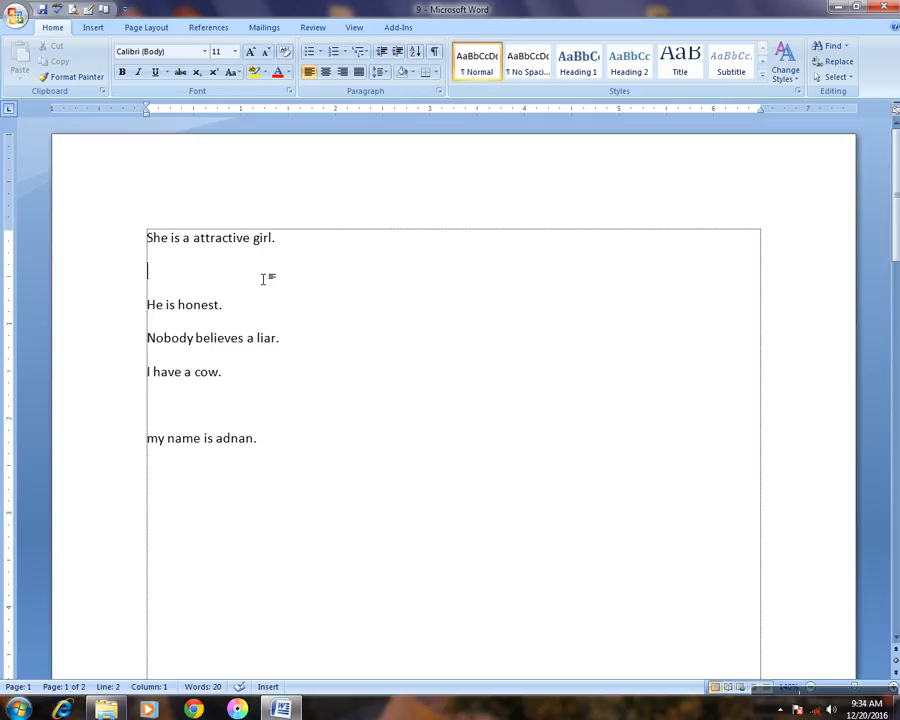
# - Run the spelling and grammar check again, accept the corrections "My" and "an", and finish the check
pyautogui.press('F7')
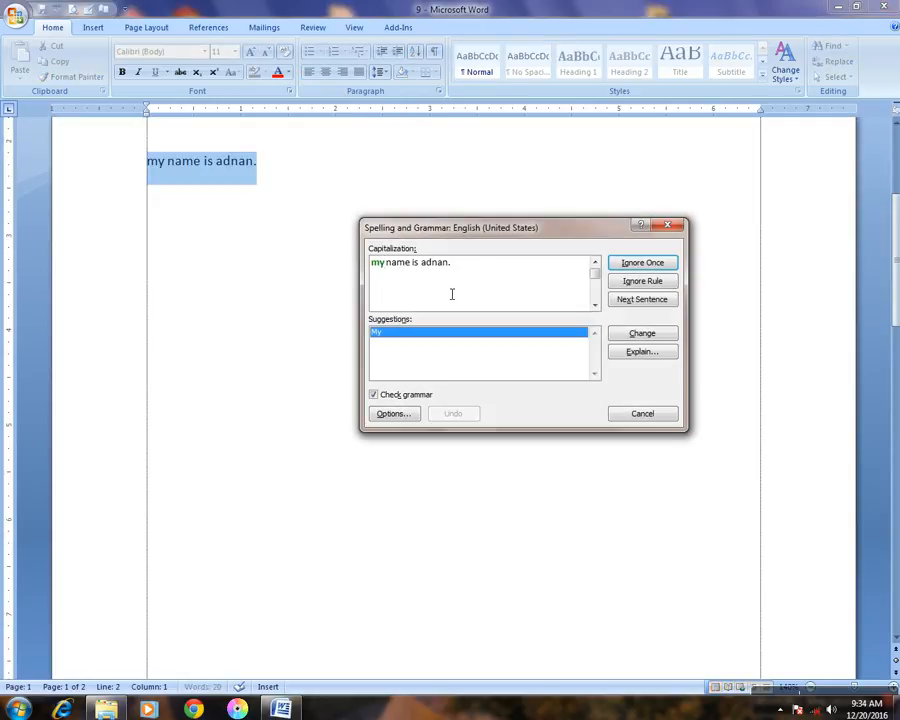
pyautogui.click(642, 334)
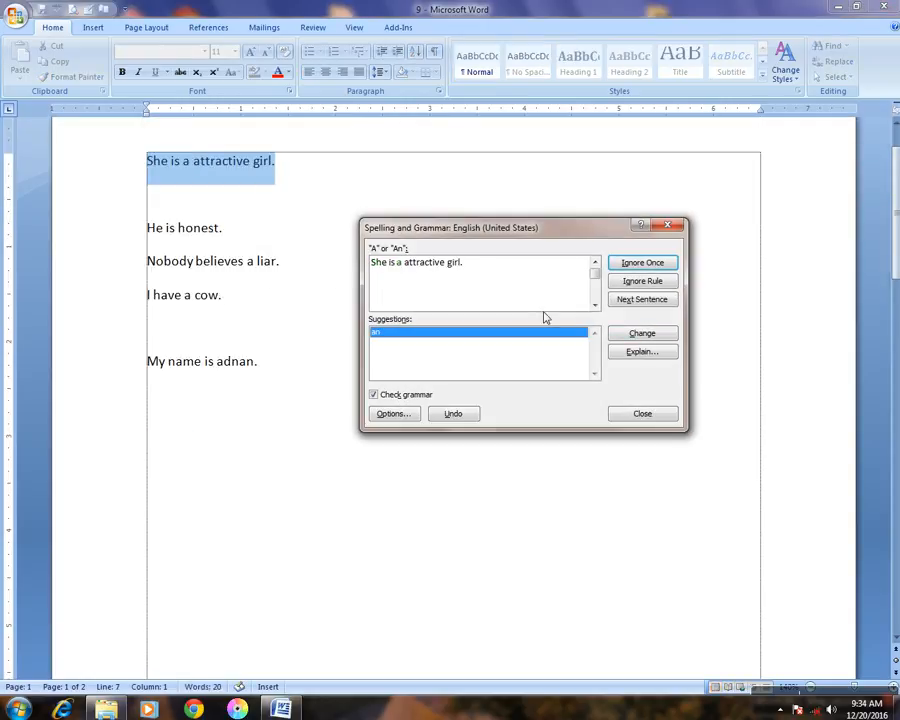
pyautogui.click(402, 265)
pyautogui.click(631, 334)
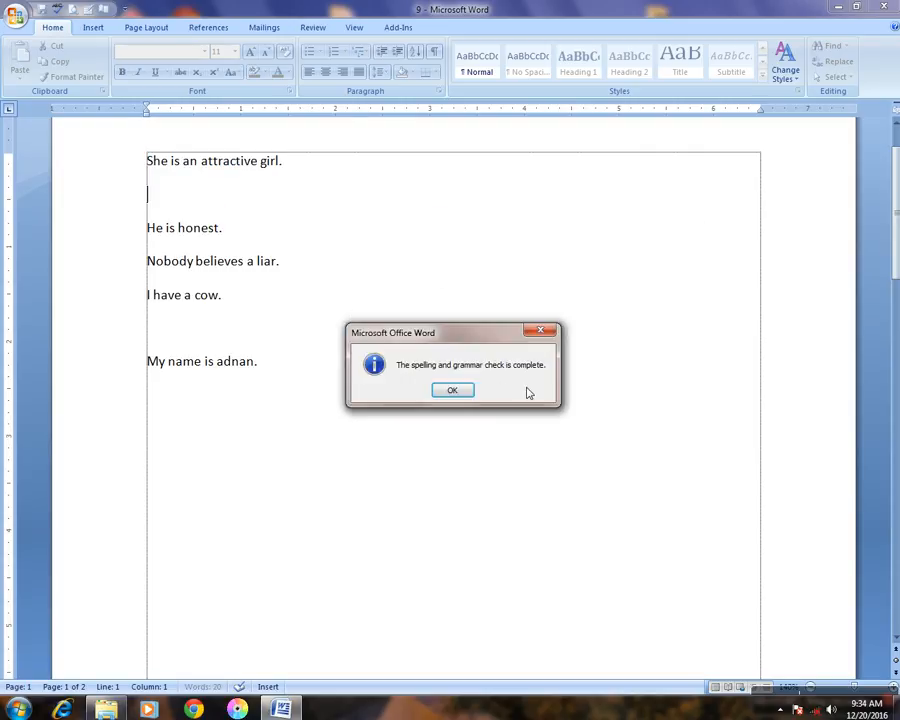
pyautogui.click(466, 389)
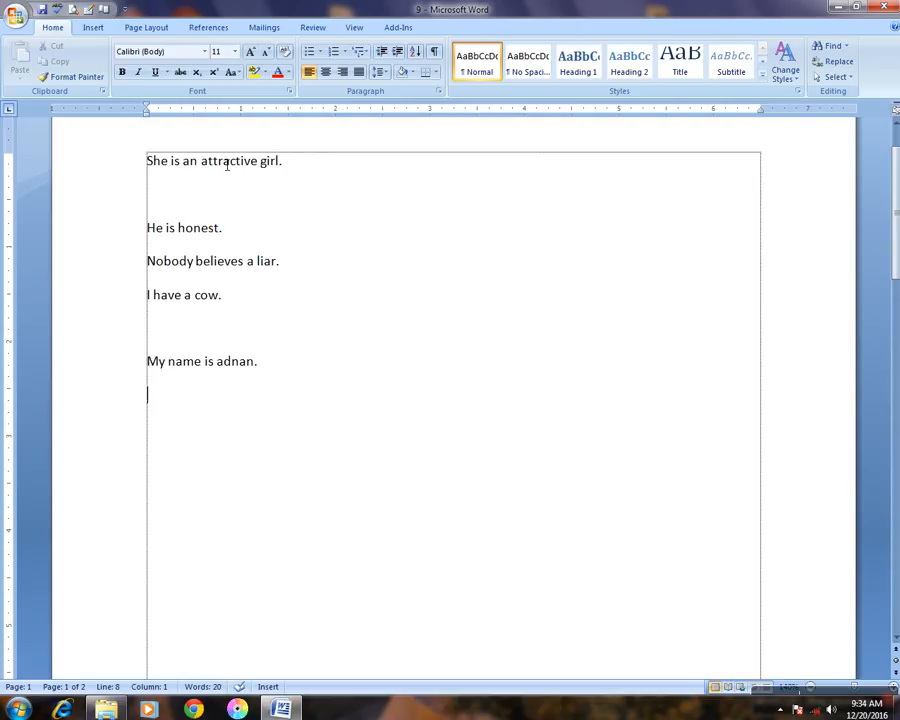
# - Look up the suggested synonyms for "attractive" in the first sentence without replacing the word
pyautogui.rightClick(222, 161)
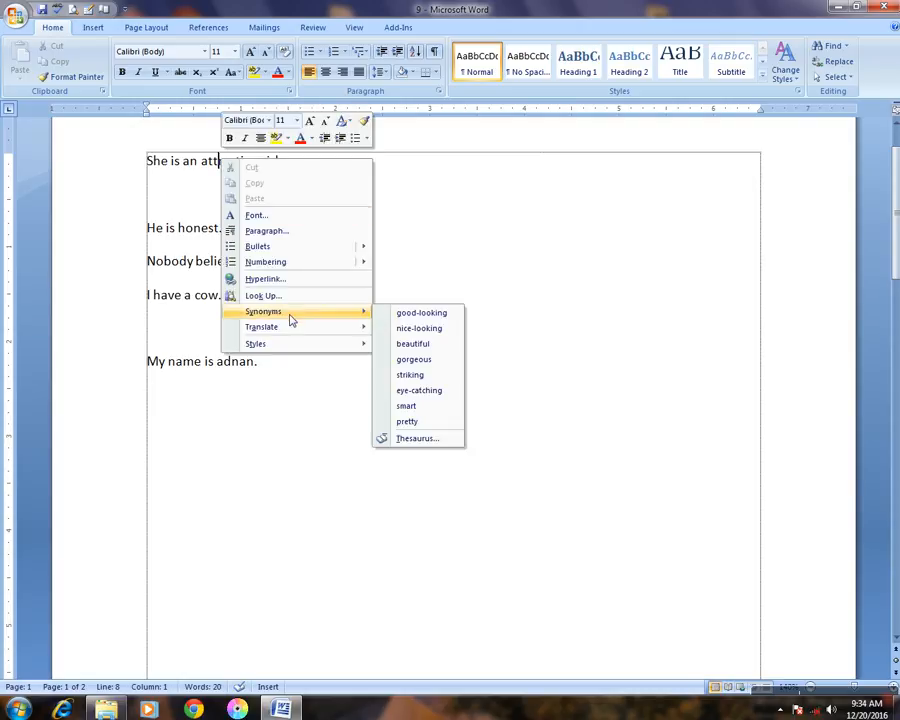
pyautogui.click(538, 369)
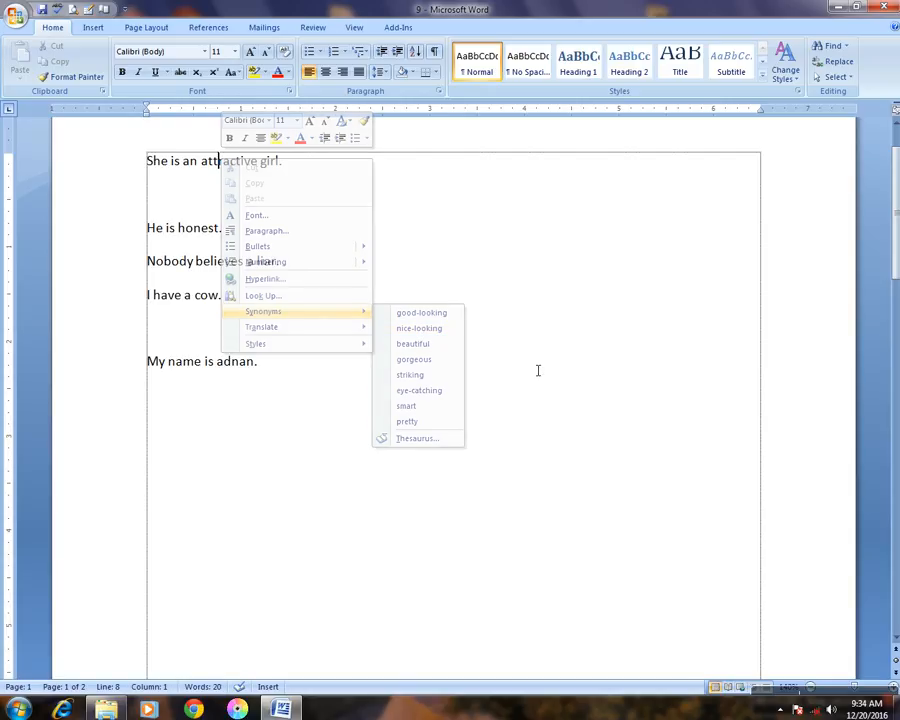
pyautogui.rightClick(222, 160)
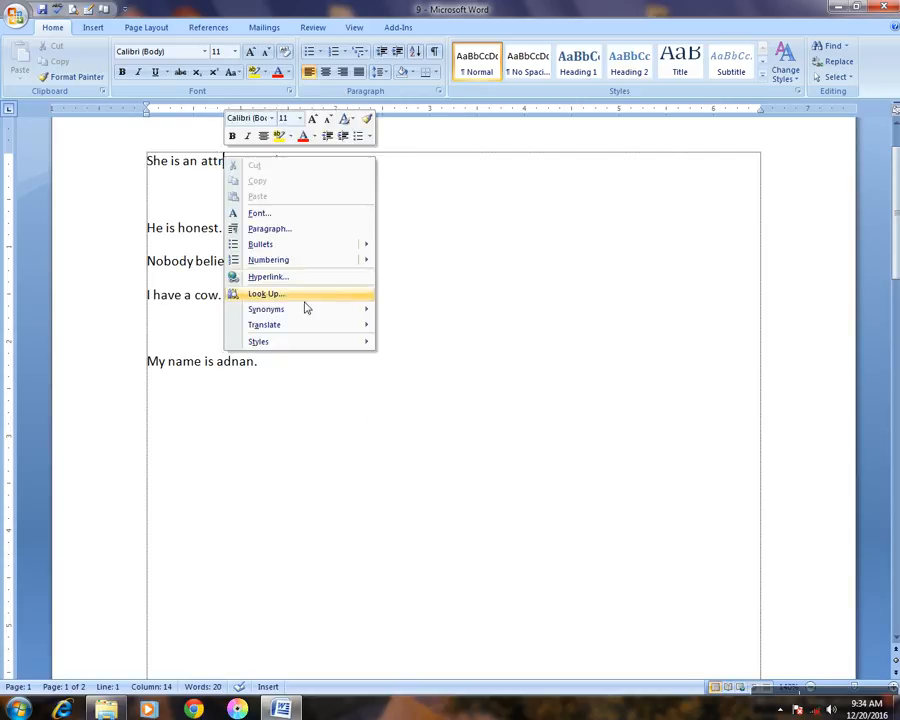
pyautogui.moveTo(320, 316)
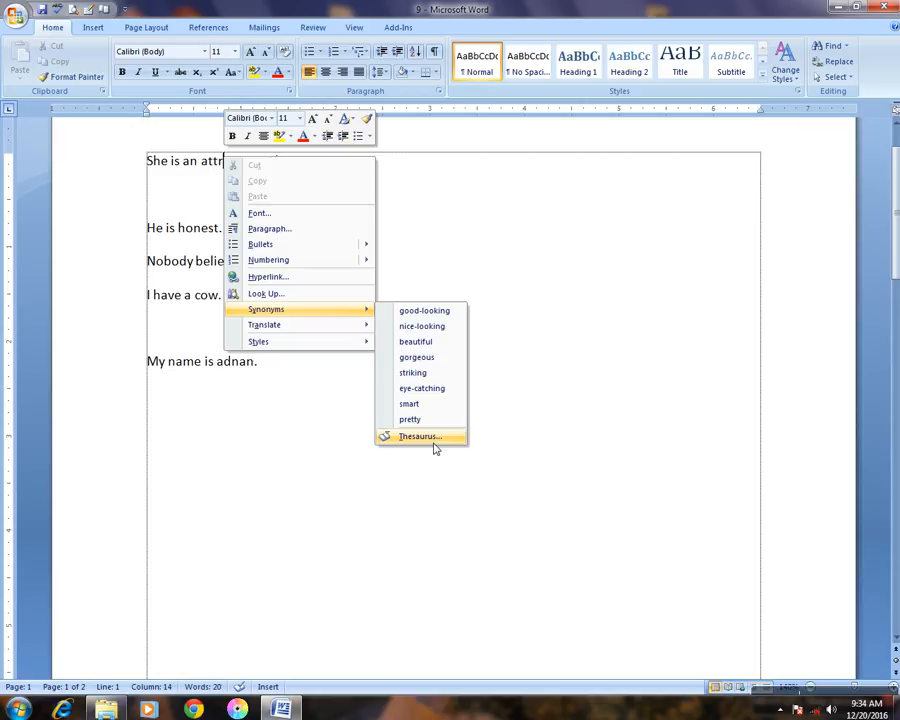
pyautogui.click(590, 412)
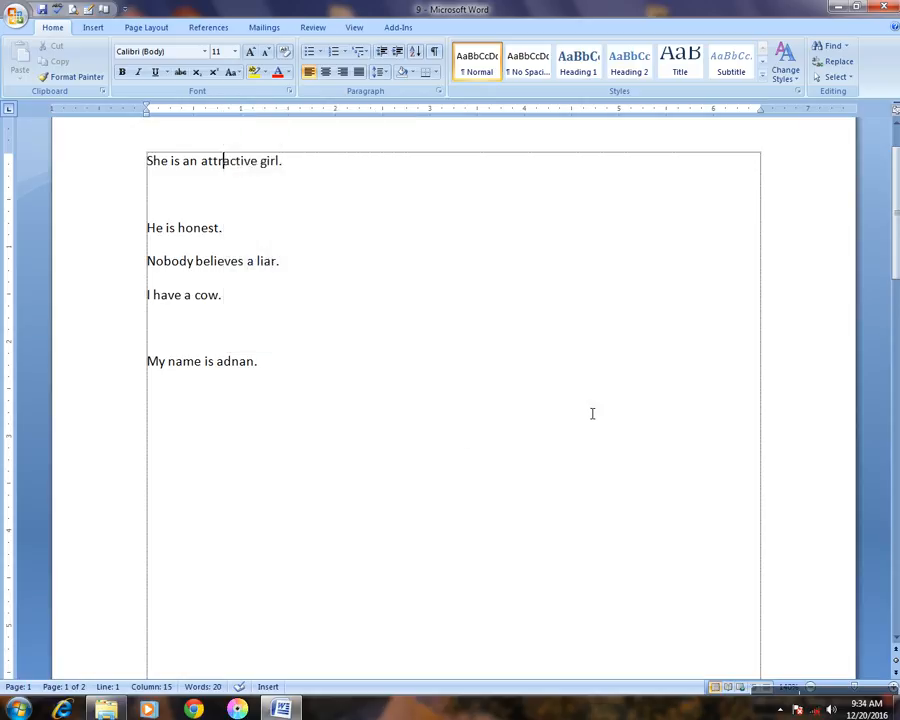
# - Undo the "My" and "an" corrections, the added empty line and the "attractive" replacement, and move the cursor below the last sentence
pyautogui.hotkey('ctrl', 'z')
pyautogui.hotkey('ctrl', 'z')
pyautogui.hotkey('ctrl', 'z')
pyautogui.hotkey('ctrl', 'z')
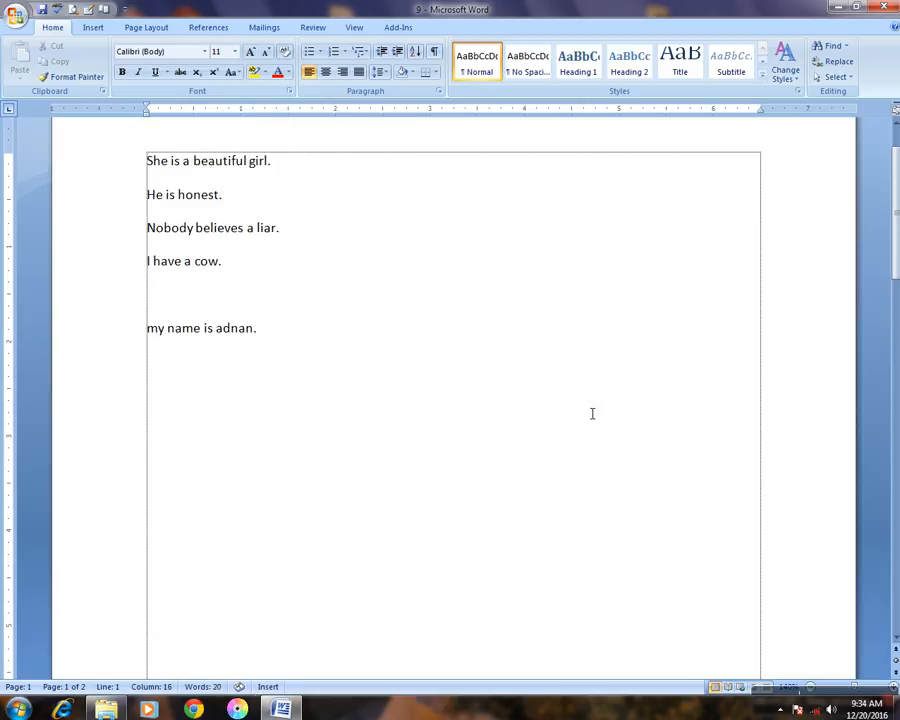
pyautogui.press('Down')
pyautogui.press('Down')
pyautogui.press('Down')
pyautogui.press('Down')
pyautogui.press('Down')
pyautogui.press('Down')
pyautogui.press('Down')
pyautogui.press('Down')
pyautogui.press('Down')
# - Replace "beautiful" in the first sentence with its antonym "ugly" and add an empty line below the "my name is" sentence
pyautogui.rightClick(222, 161)
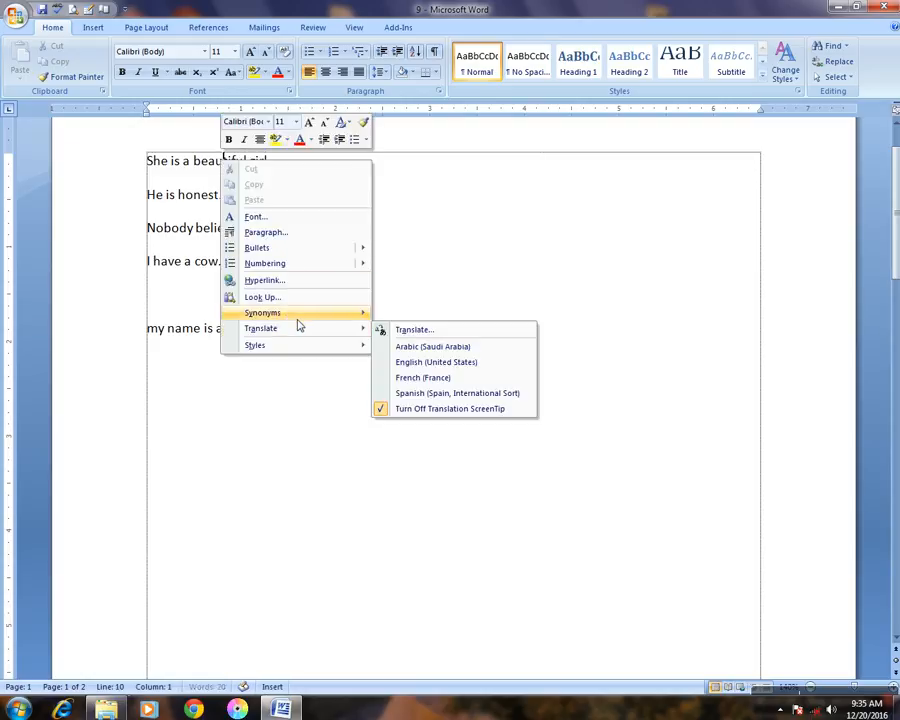
pyautogui.moveTo(301, 316)
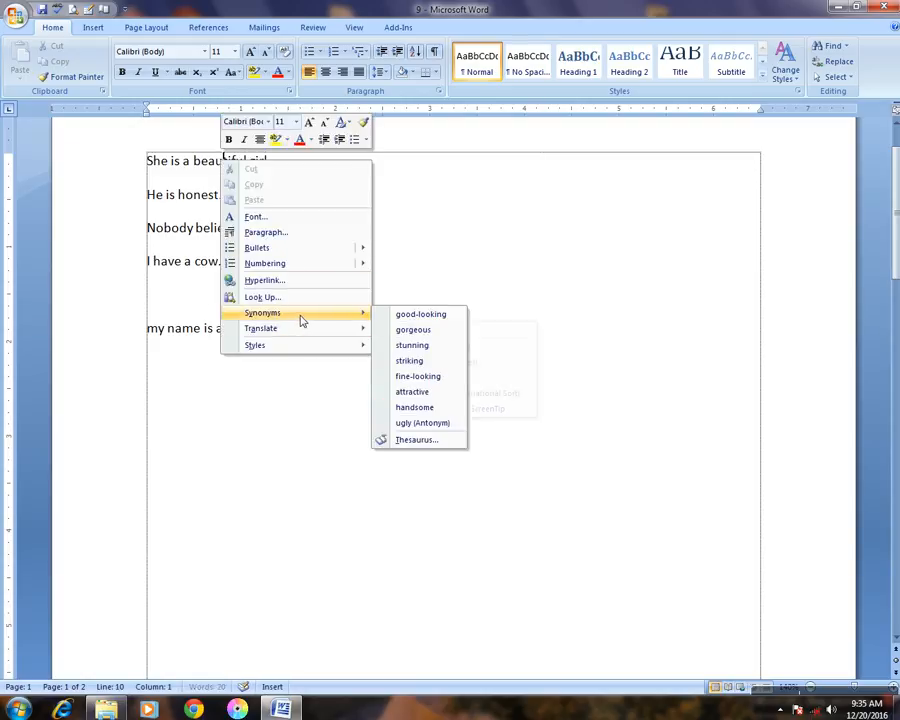
pyautogui.click(422, 428)
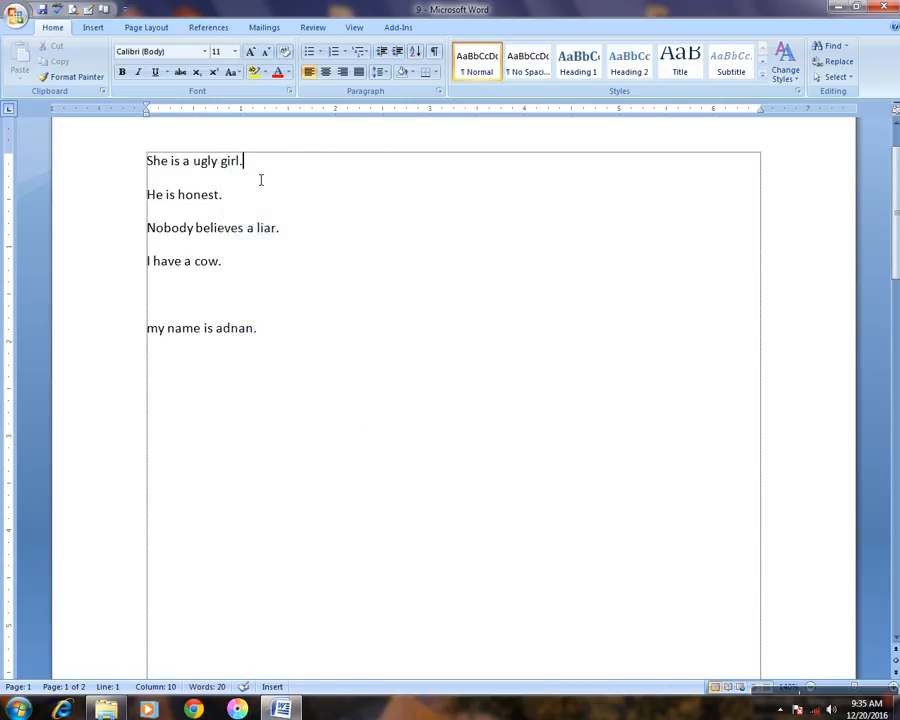
pyautogui.click(297, 331)
pyautogui.press('Return')
pyautogui.click(798, 704)
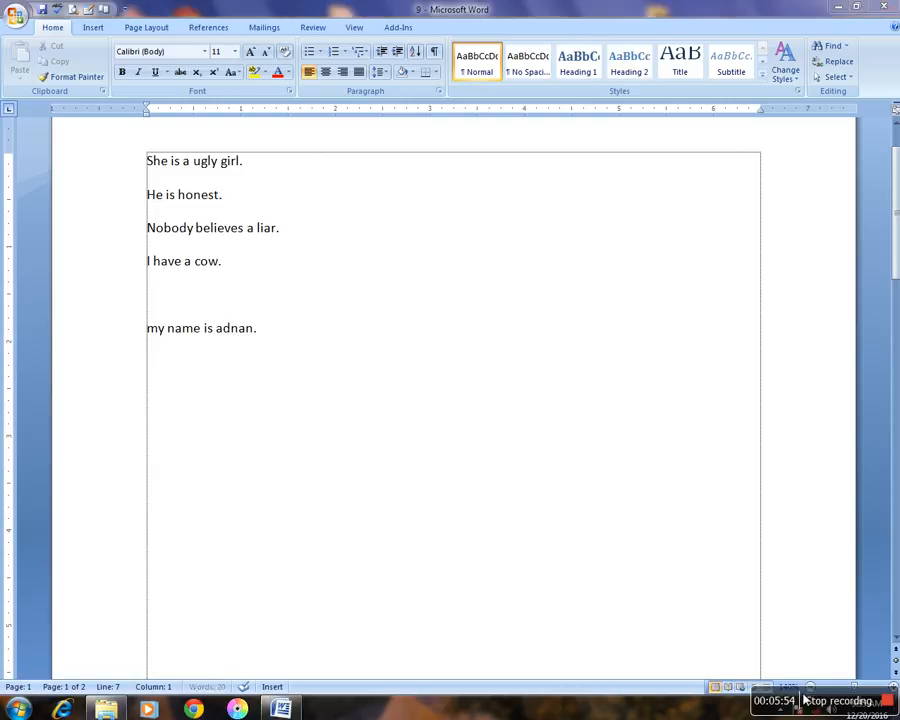